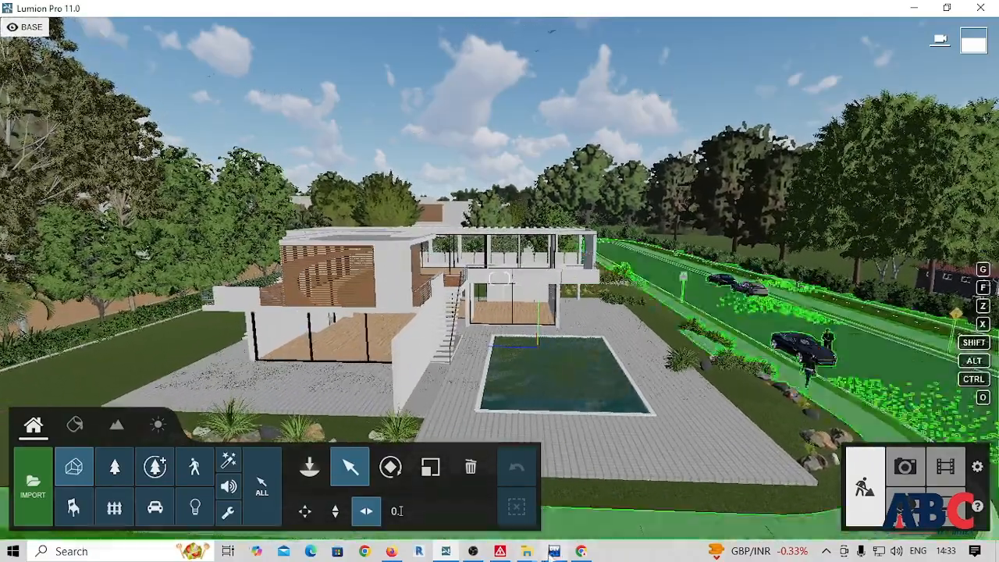
Step: Switch to Photo mode and set the photo camera's focal length to about 15 mm
left_click(591, 376)
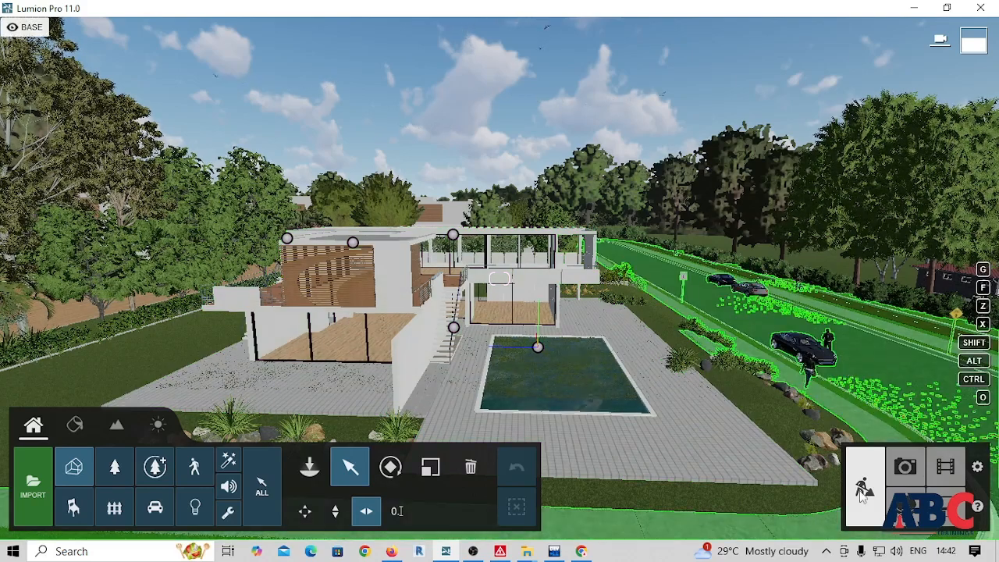
left_click(905, 466)
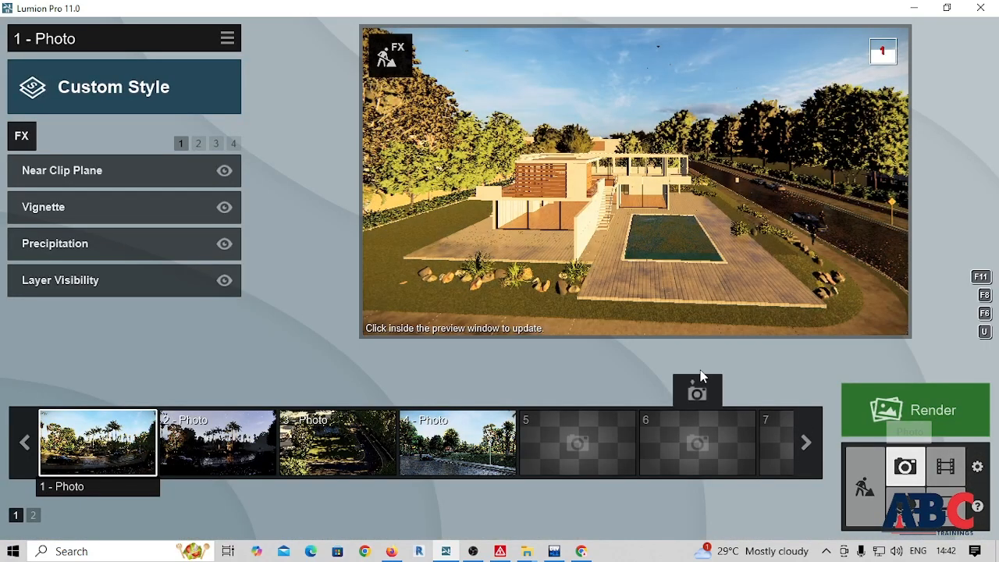
mouse_move(780, 301)
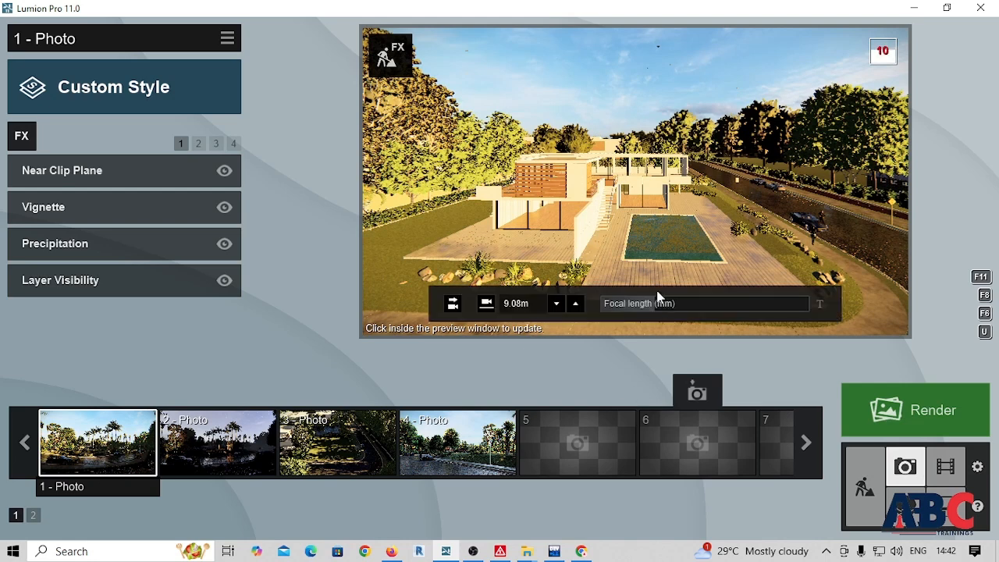
mouse_move(652, 302)
mouse_move(657, 309)
left_mouse_down()
mouse_move(680, 320)
mouse_move(656, 312)
left_mouse_up()
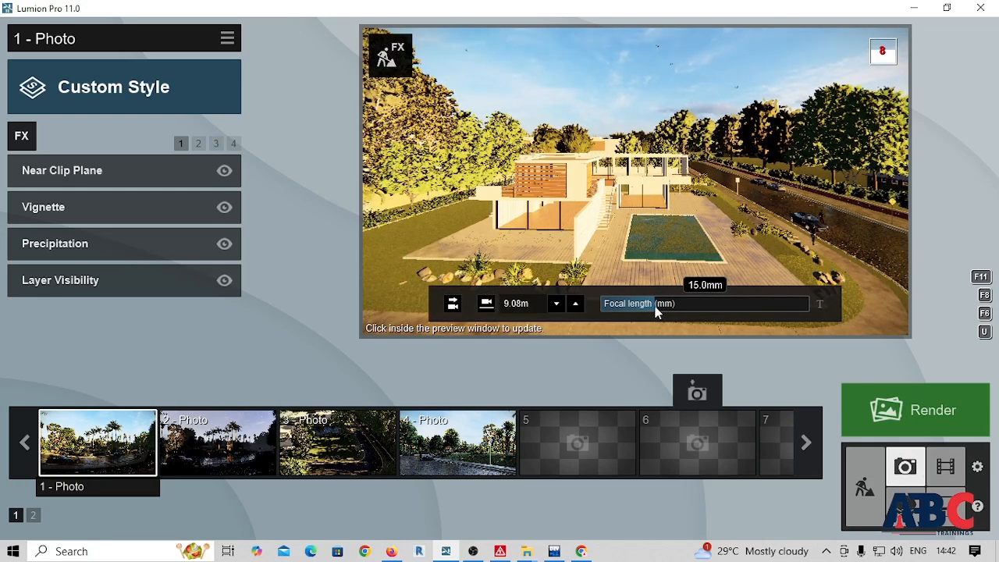
mouse_move(655, 310)
left_mouse_down()
mouse_move(687, 322)
mouse_move(680, 305)
mouse_move(660, 309)
mouse_move(649, 295)
left_mouse_up()
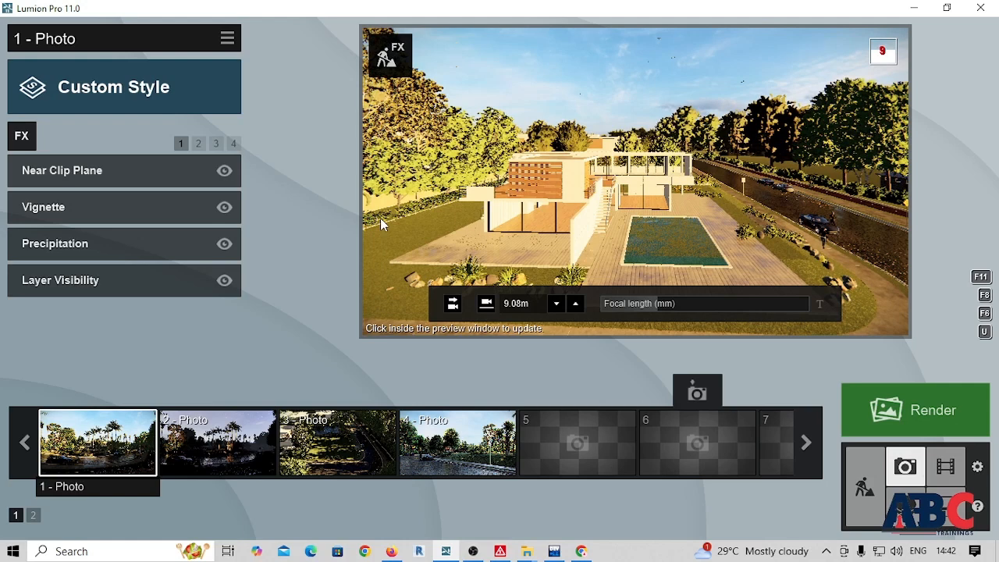
Step: Review the available photo styles and the photo effects offered in each category from Featured to Advanced
left_click(156, 82)
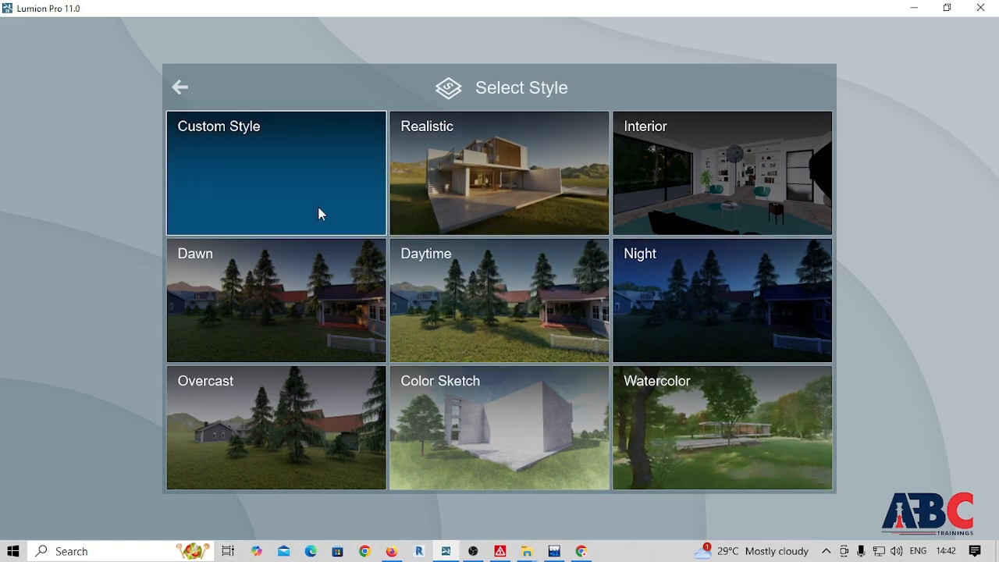
left_click(180, 87)
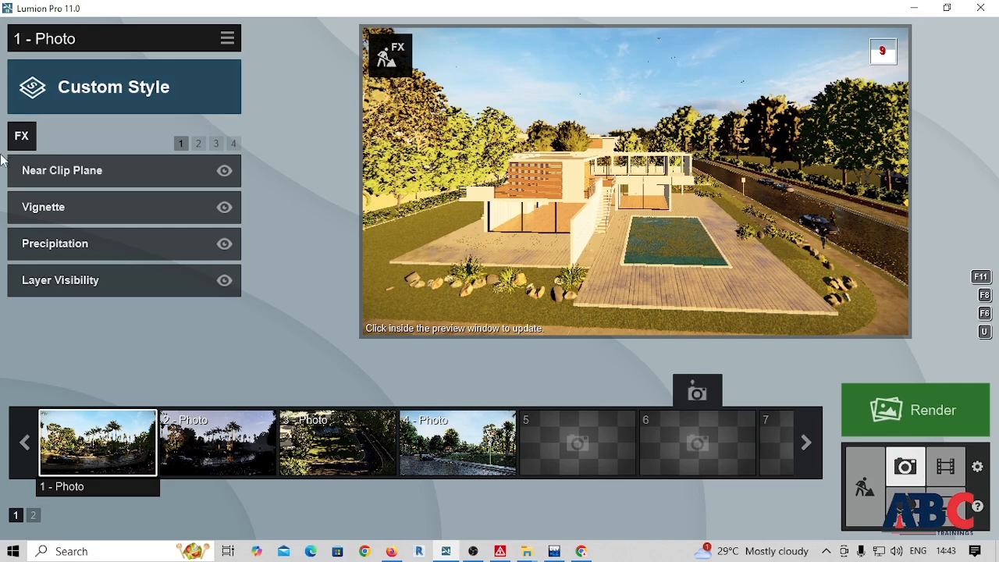
left_click(24, 144)
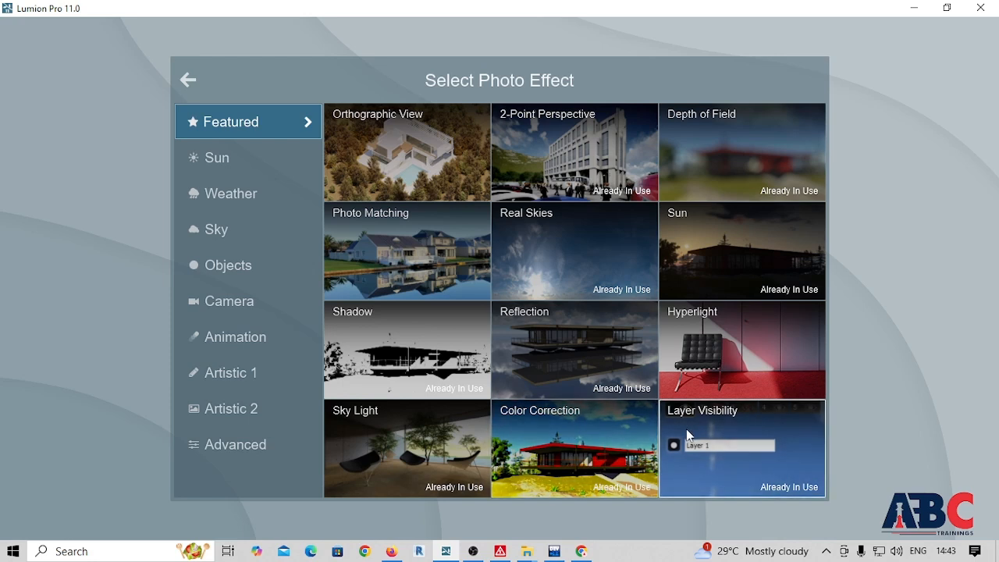
left_click(211, 169)
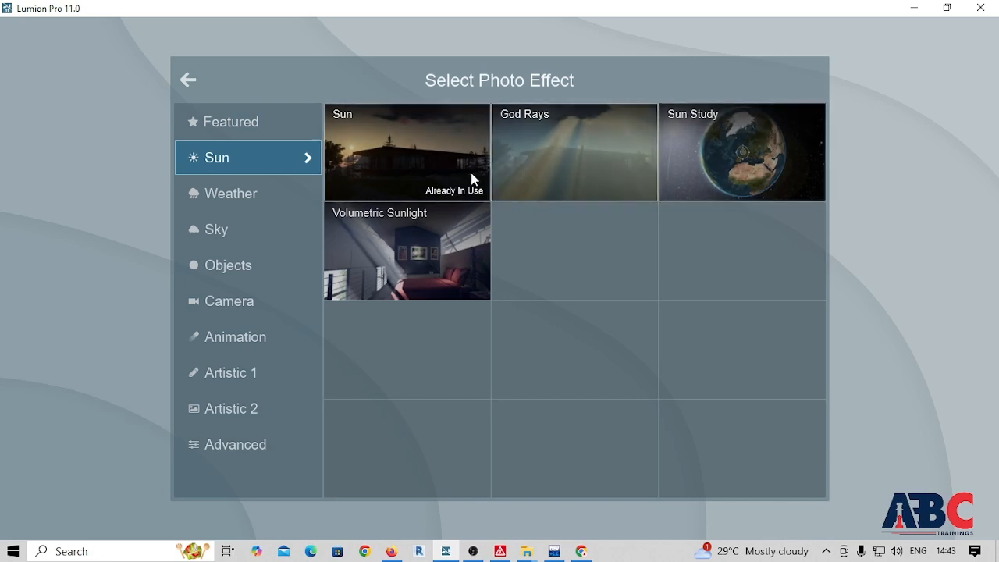
left_click(229, 201)
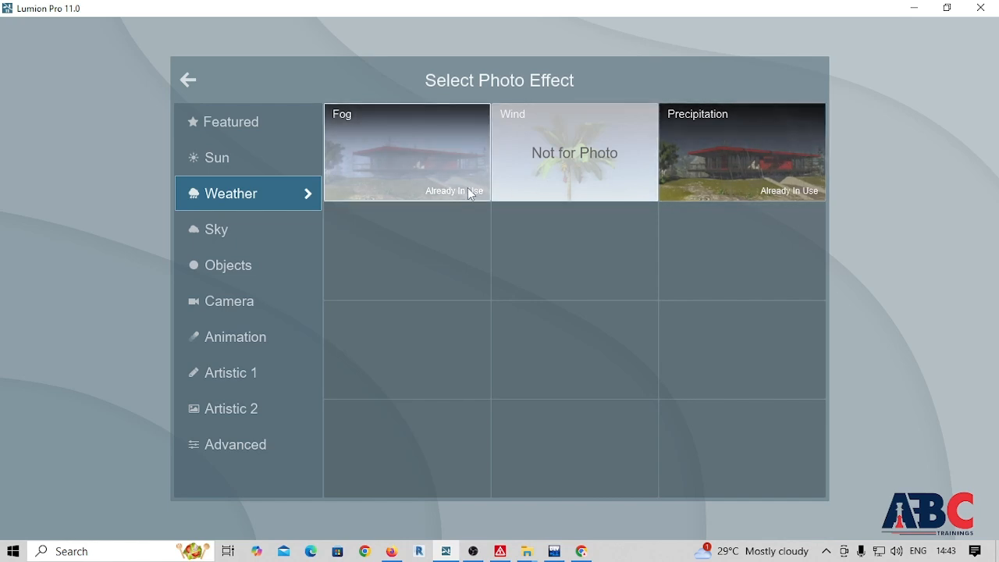
left_click(211, 231)
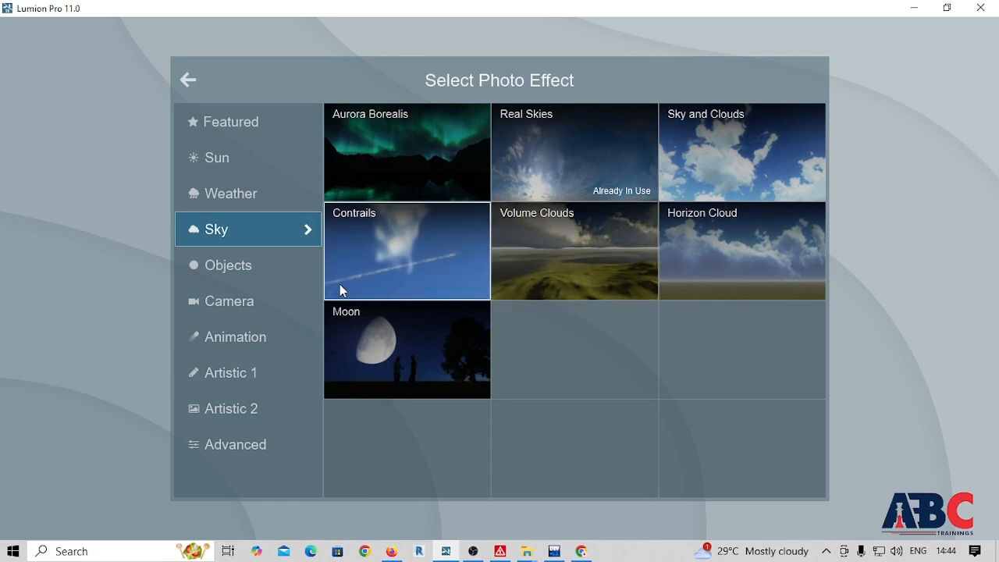
left_click(254, 269)
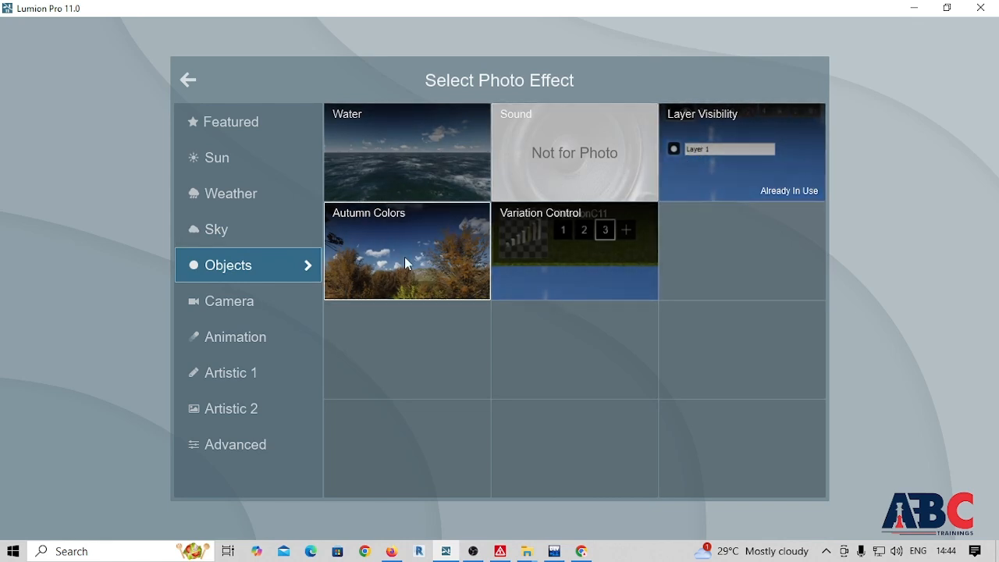
left_click(243, 308)
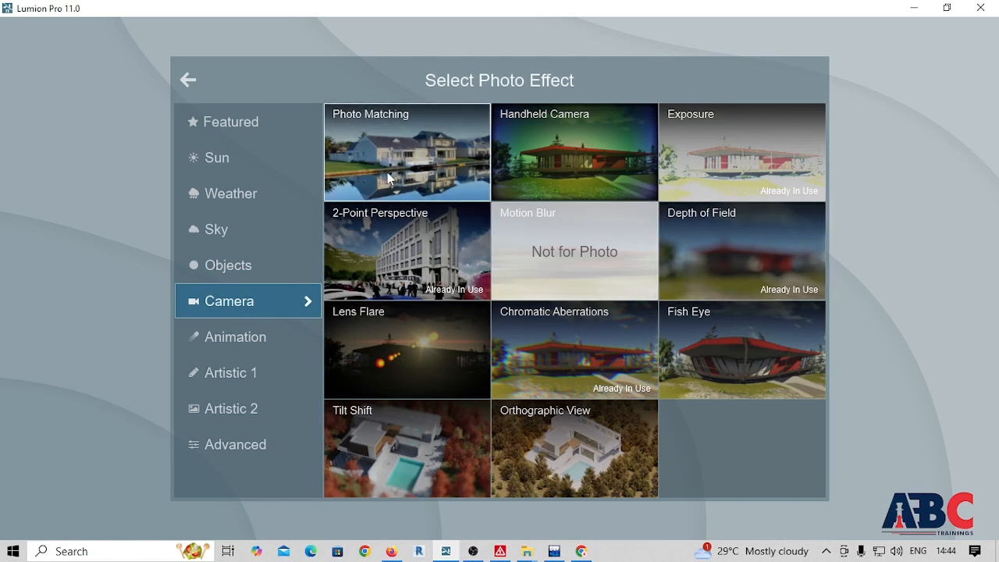
left_click(202, 342)
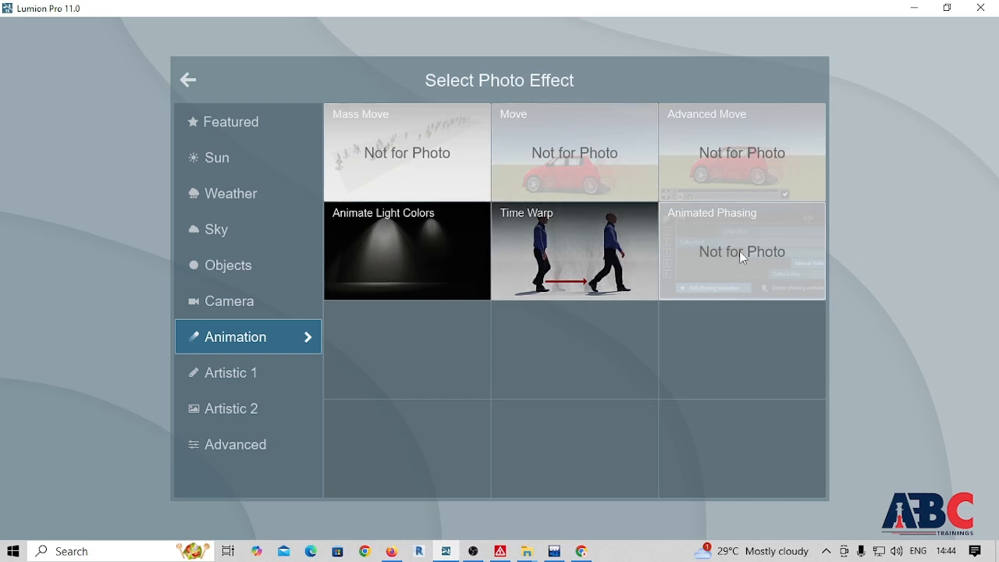
left_click(234, 379)
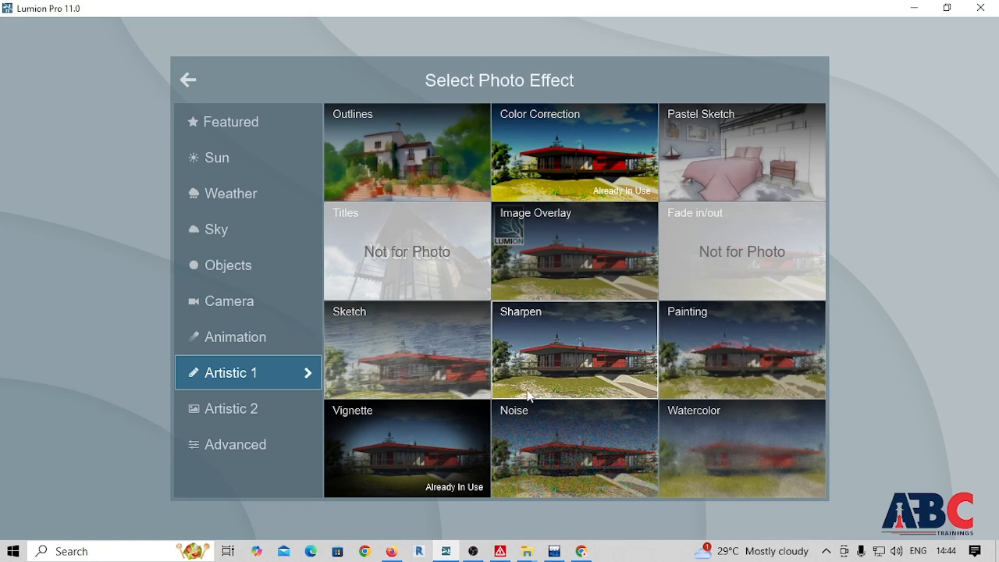
left_click(221, 412)
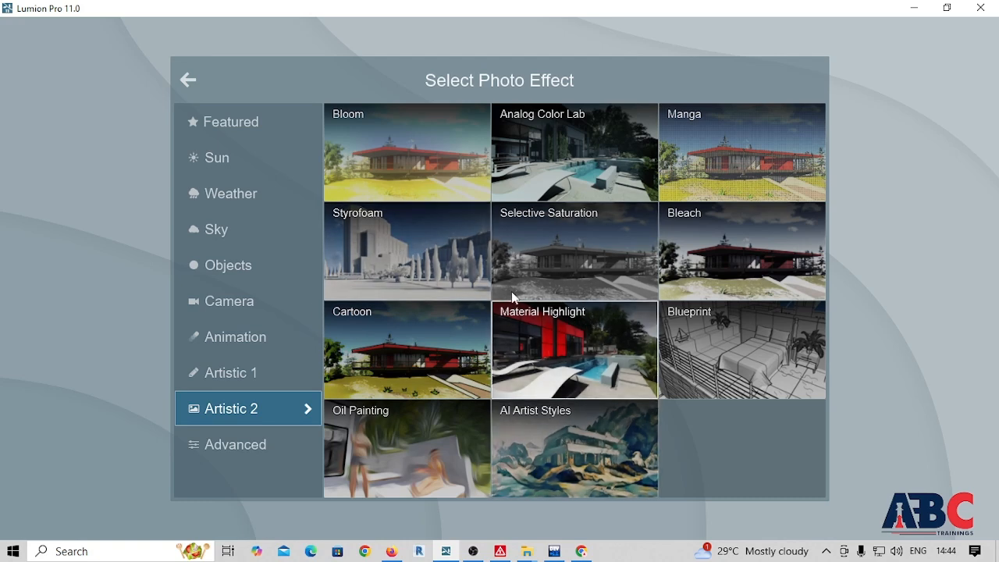
left_click(257, 442)
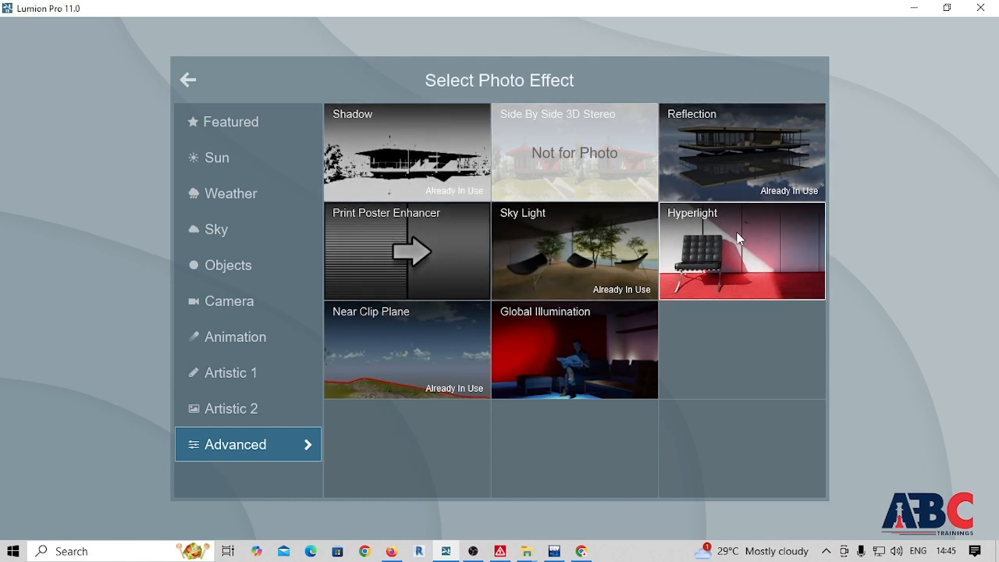
Step: Edit the featured 2-Point Perspective effect, toggling it off and on and setting its Amount slightly below maximum
left_click(231, 125)
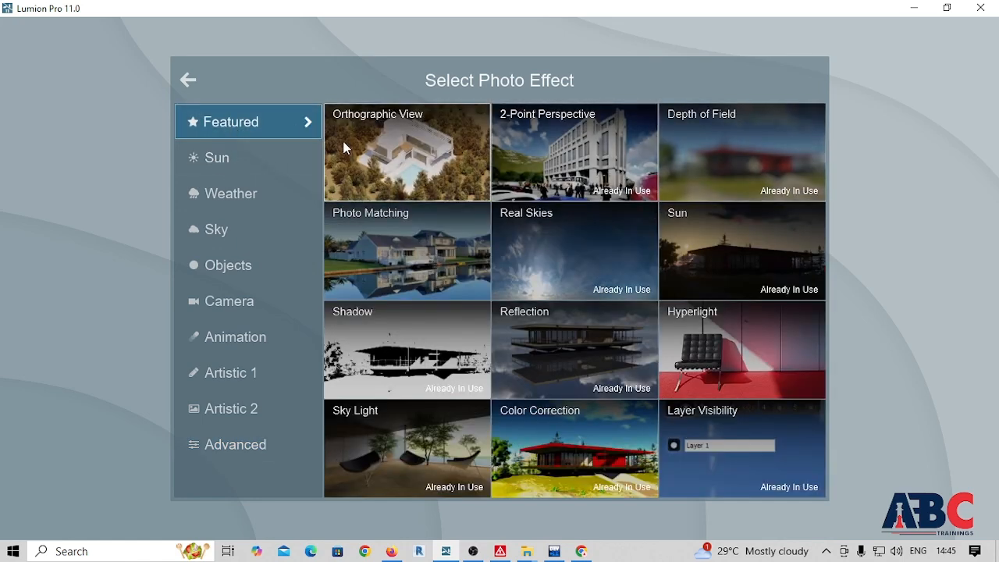
left_click(609, 156)
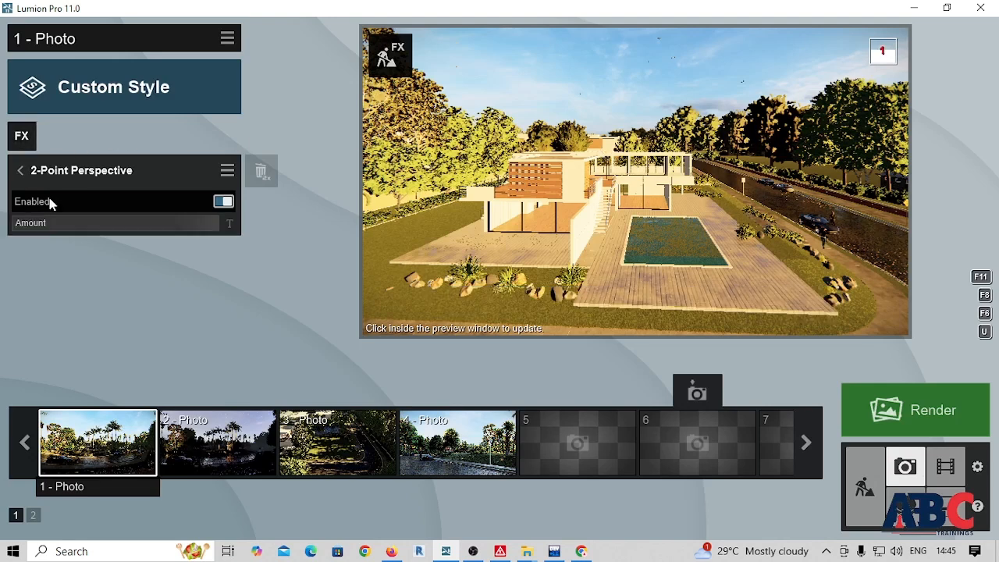
mouse_move(32, 226)
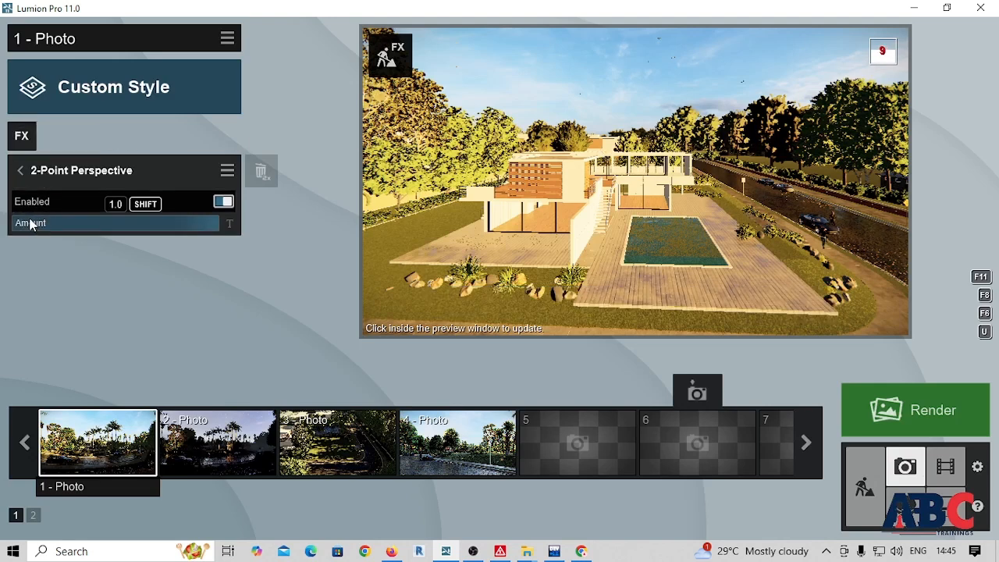
left_click(43, 201)
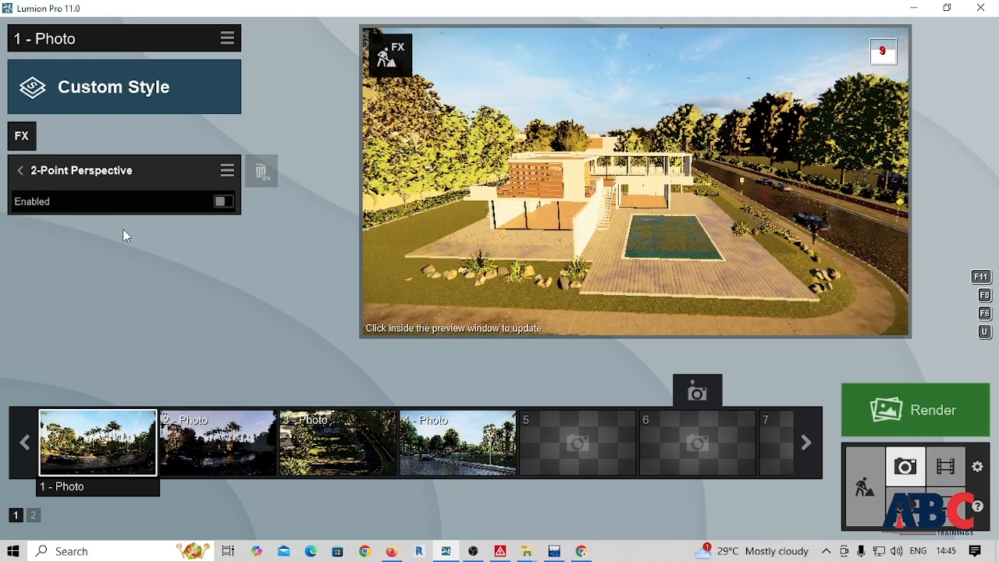
left_click(66, 205)
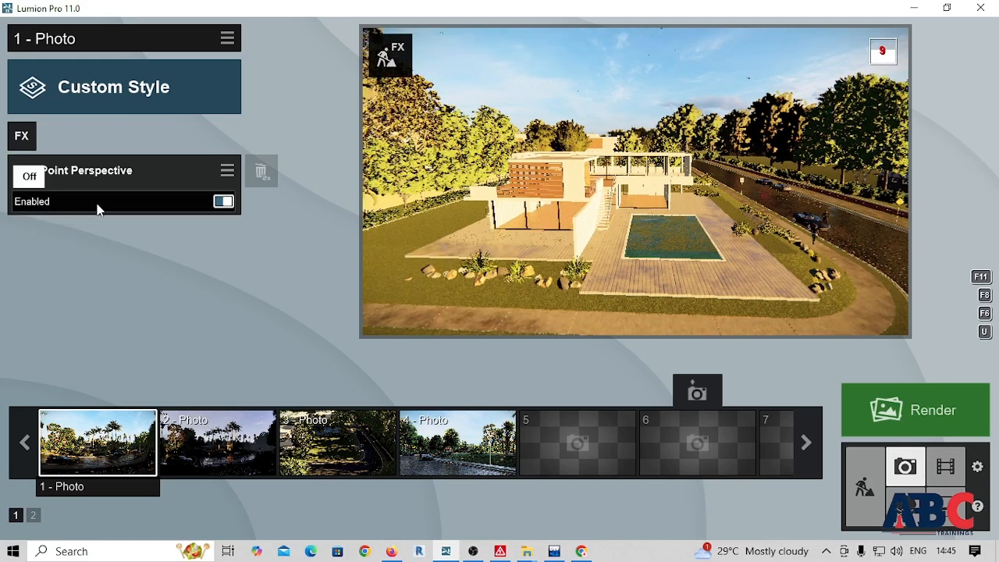
left_click(198, 224)
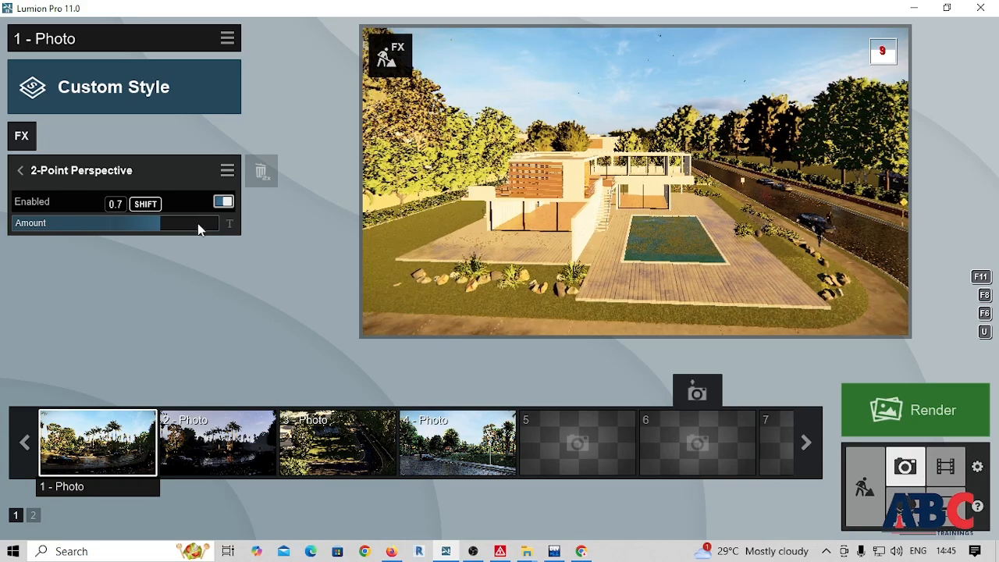
scroll(632, 222, "up", 3)
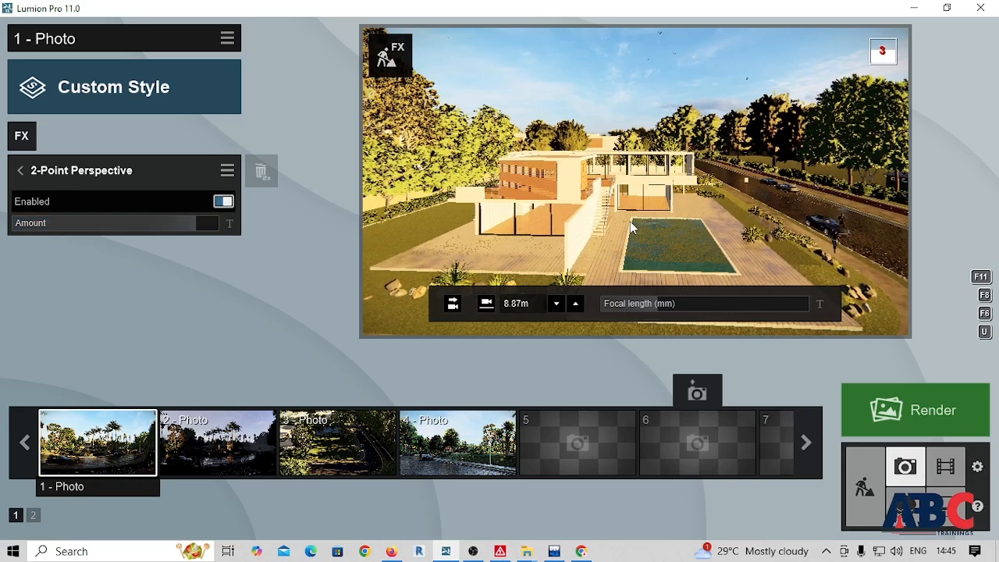
scroll(609, 199, "down", 3)
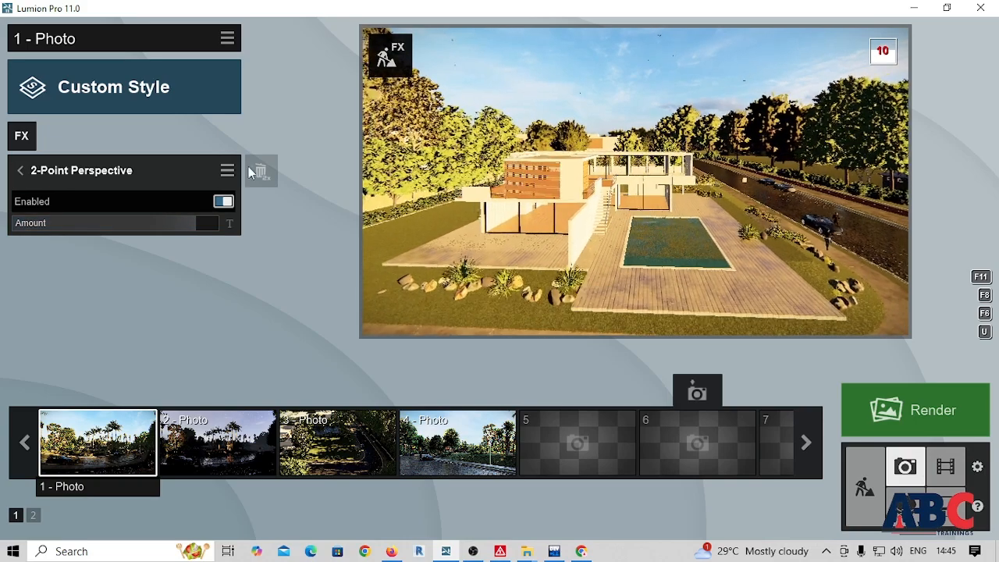
left_click(227, 171)
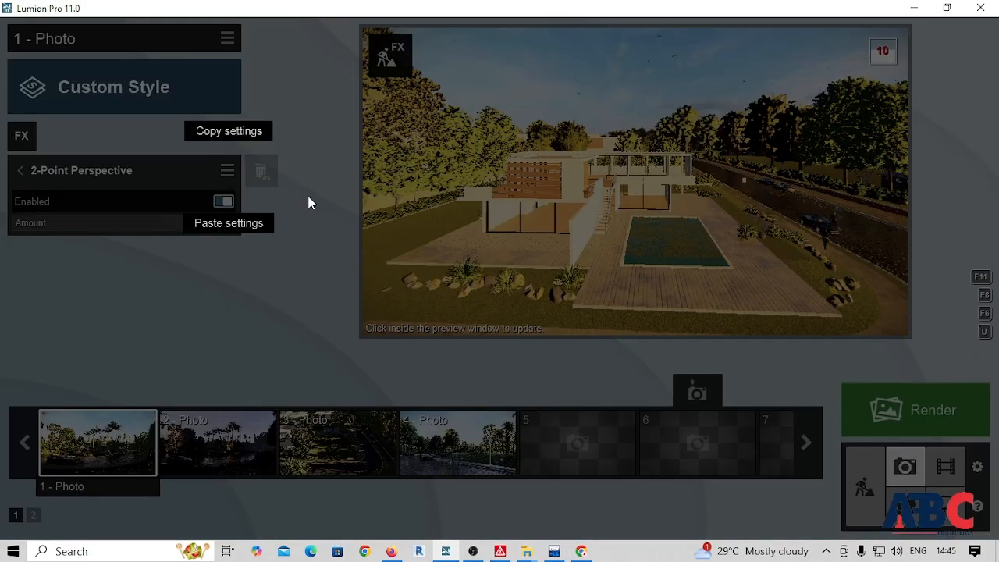
left_click(148, 170)
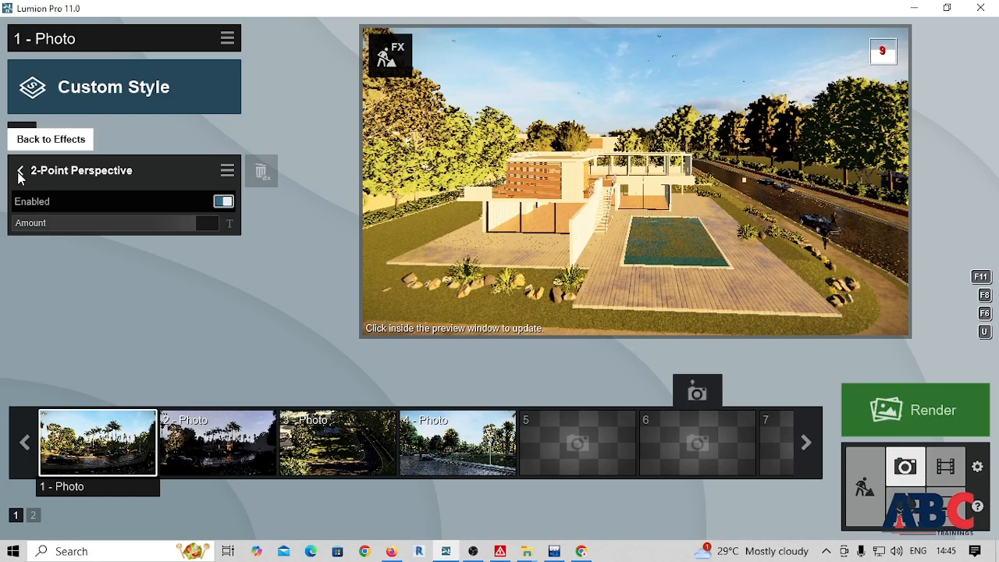
Step: Change the sky of the first photo's Real Skies effect to Morning 3
left_click(20, 173)
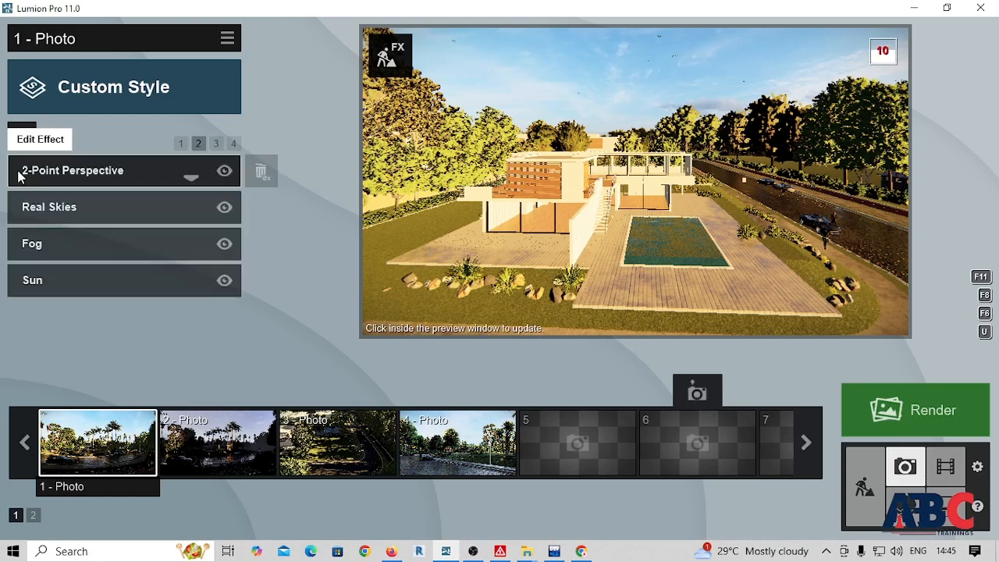
left_click(121, 213)
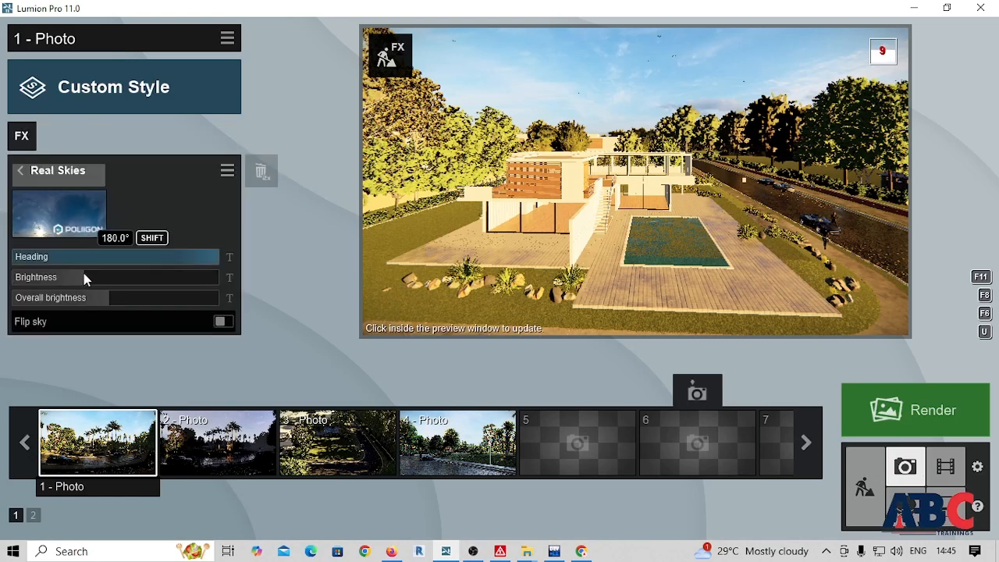
left_click(59, 213)
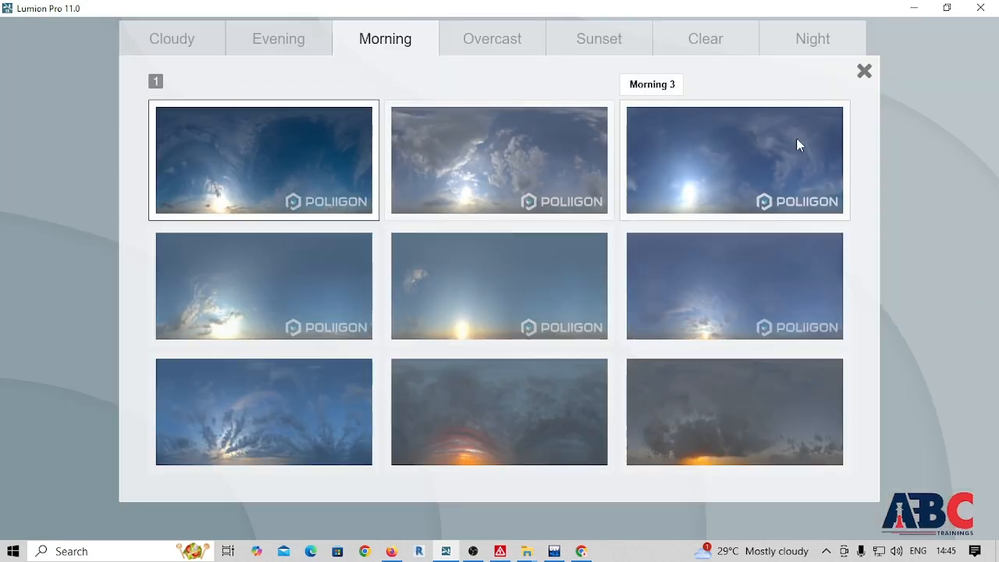
left_click(755, 171)
scroll(594, 212, "down", 3)
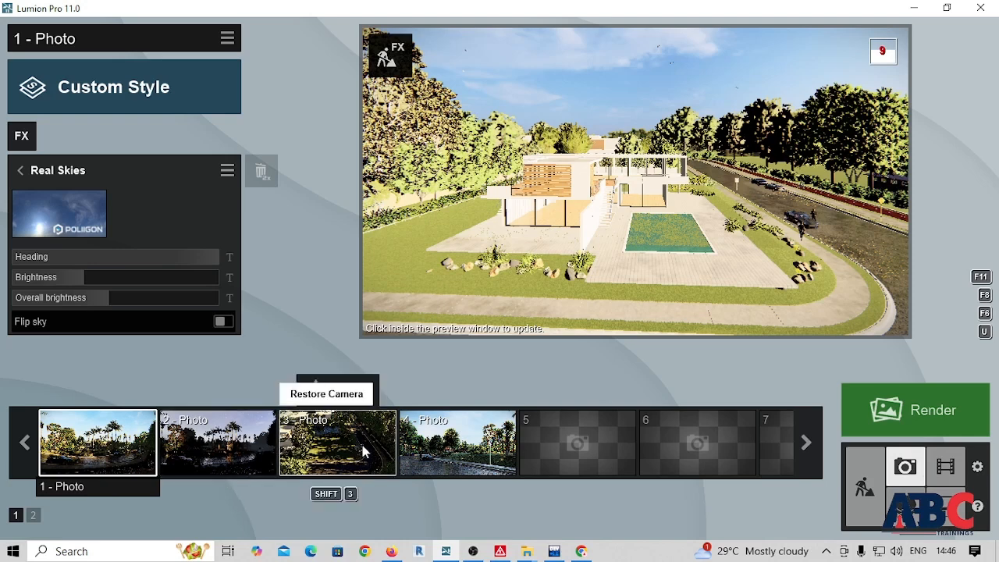
Step: Select empty photo slot 5, move the camera closer to the house, and select empty slot 6
left_click(569, 443)
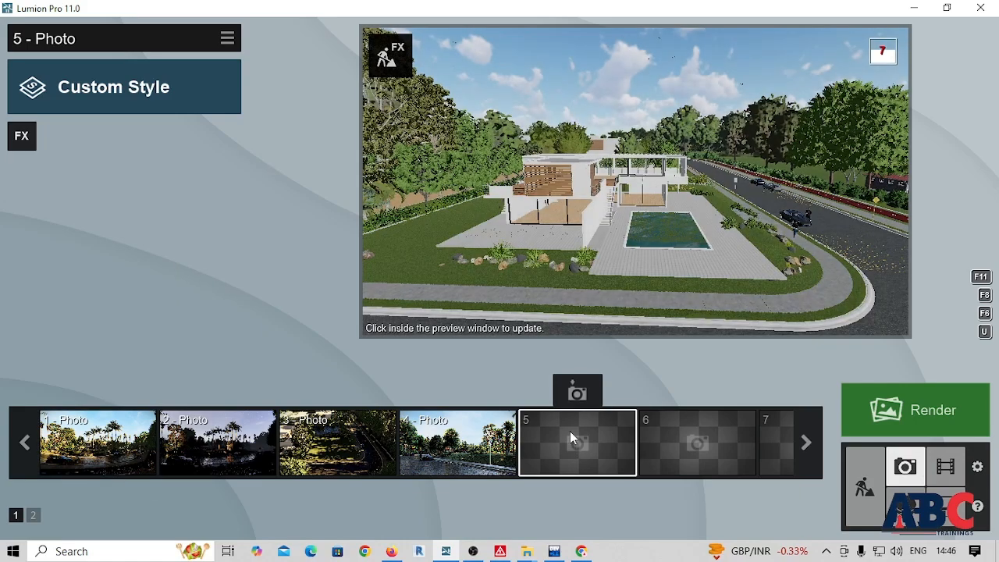
left_click(621, 274)
key("w")
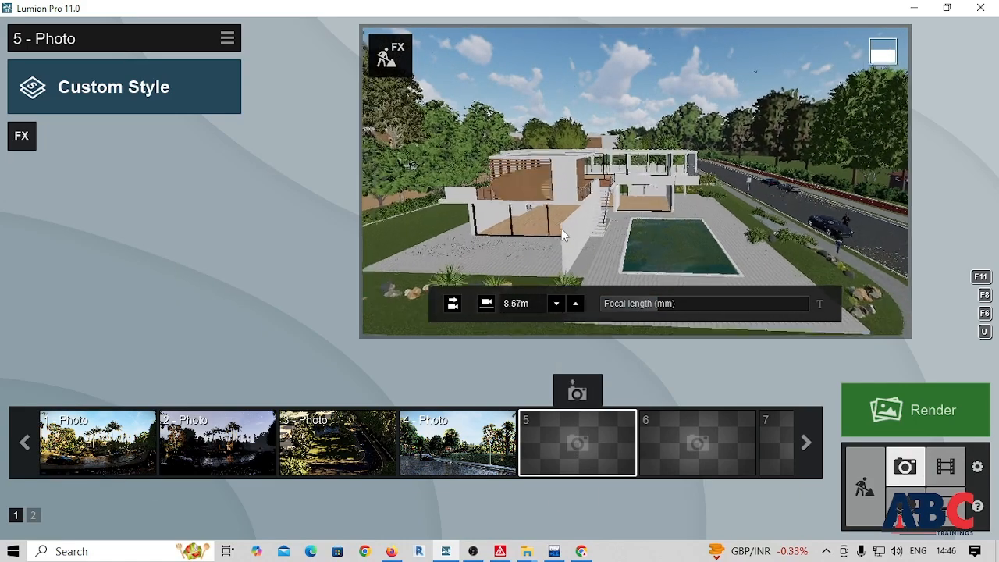
left_click(715, 449)
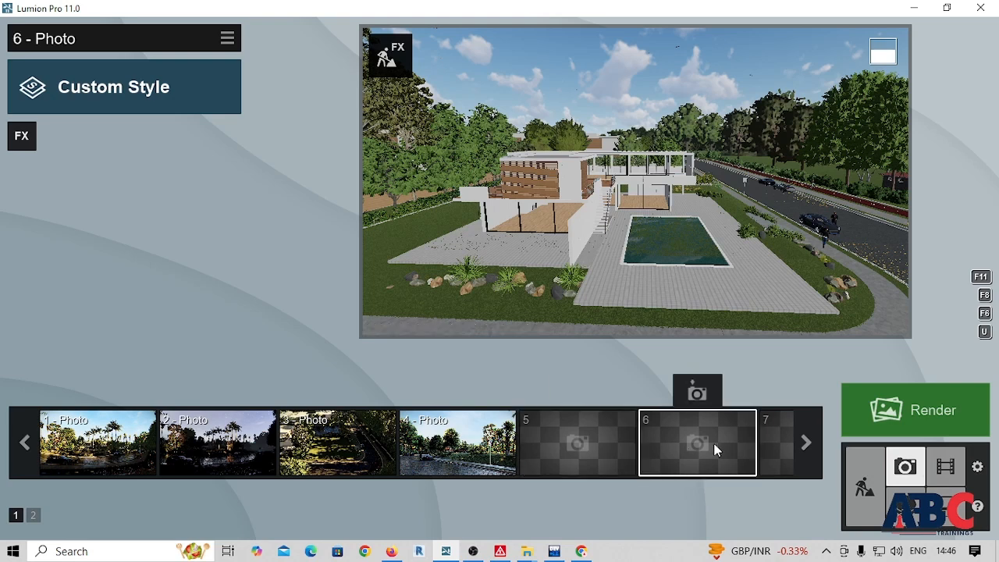
left_click(806, 443)
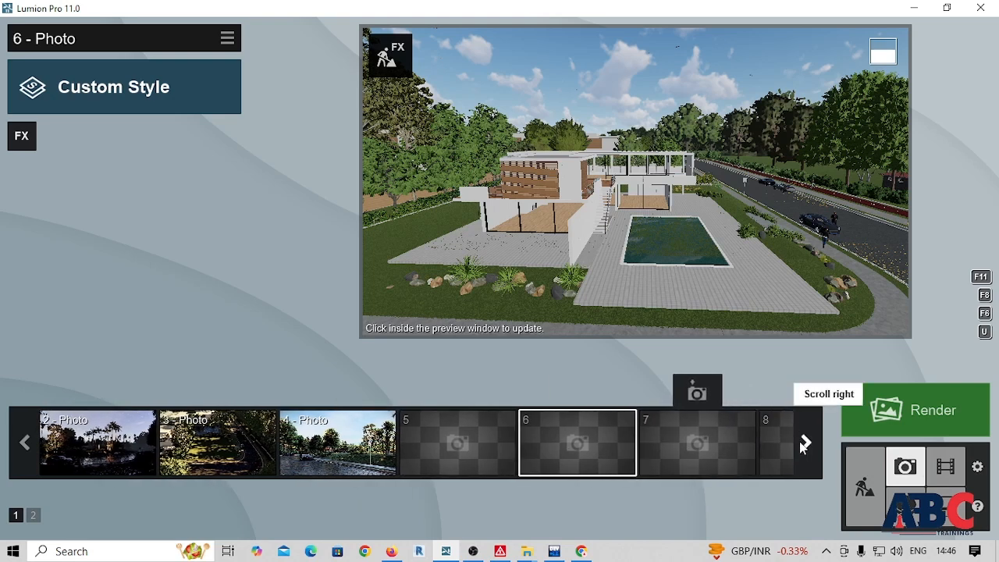
Step: Browse the photo slots forward to slot 10 and back to slot 2
left_click(806, 443)
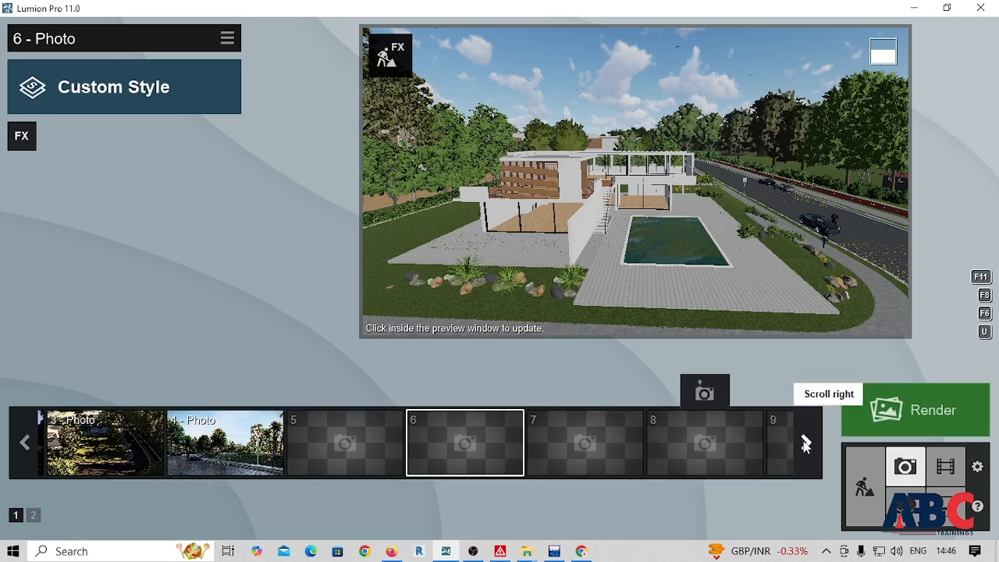
left_click(803, 446)
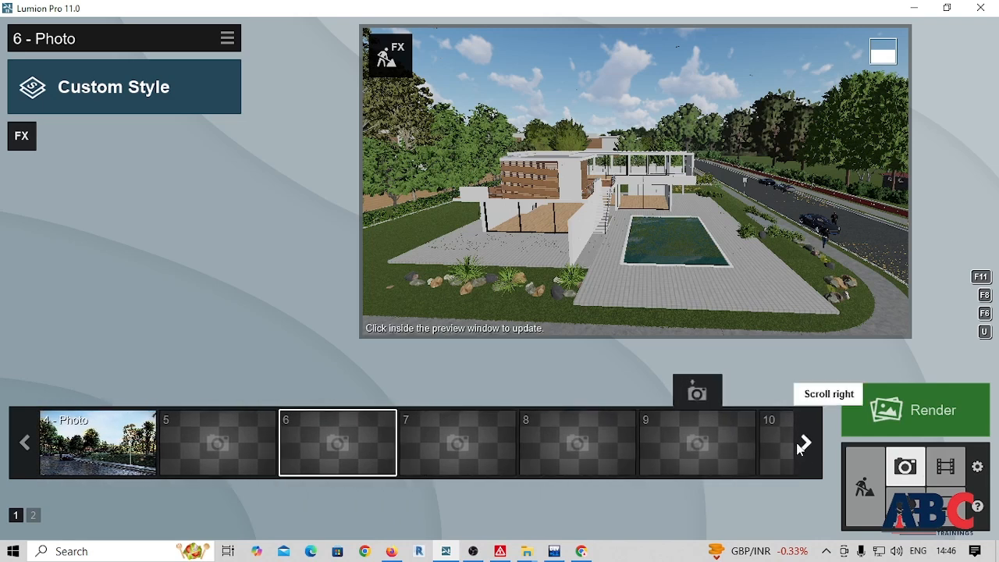
left_click(25, 444)
left_click(25, 445)
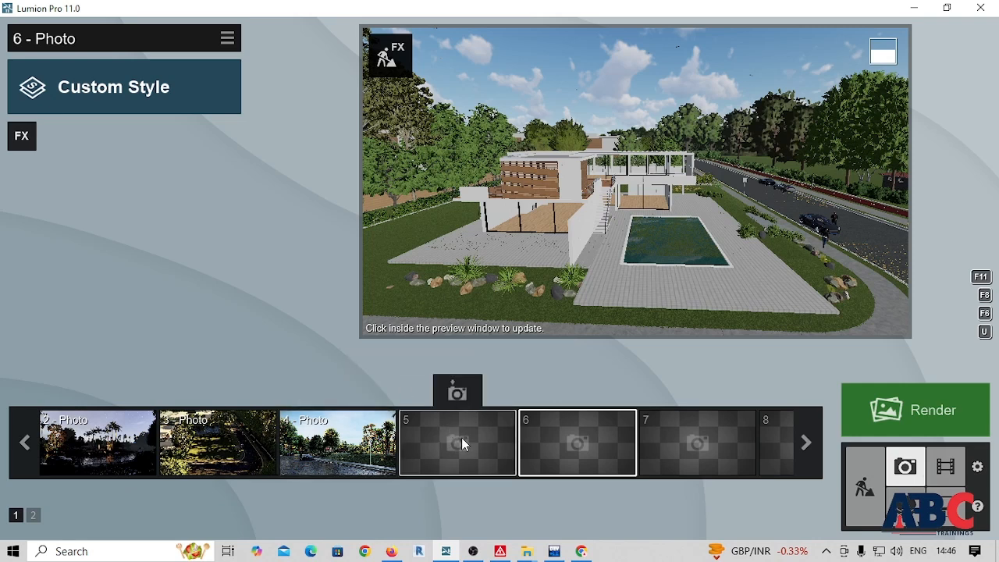
Step: Review the style selection and the copy, paste and clear effects options for photo 6
left_click(91, 91)
left_click(244, 147)
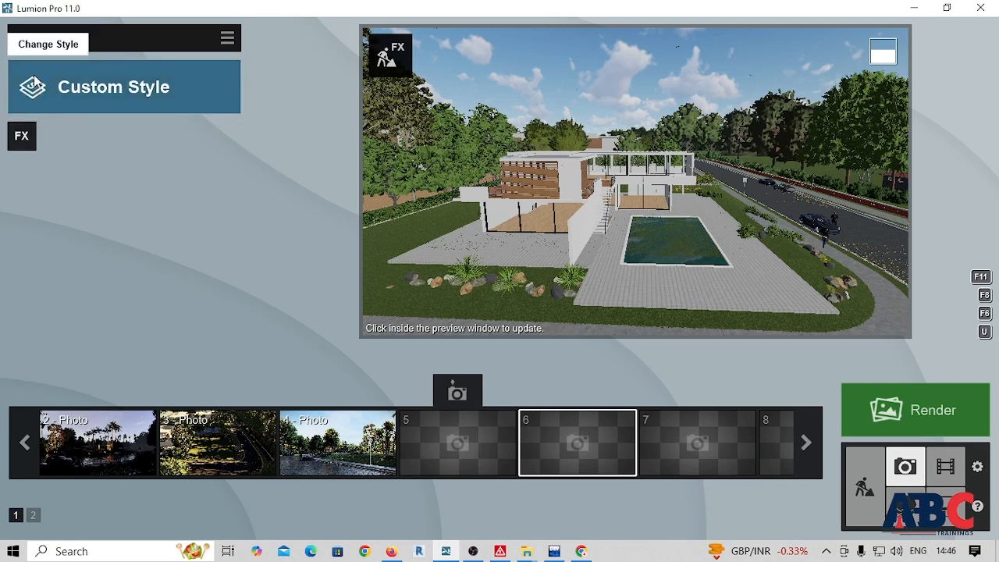
left_click(226, 44)
mouse_move(187, 59)
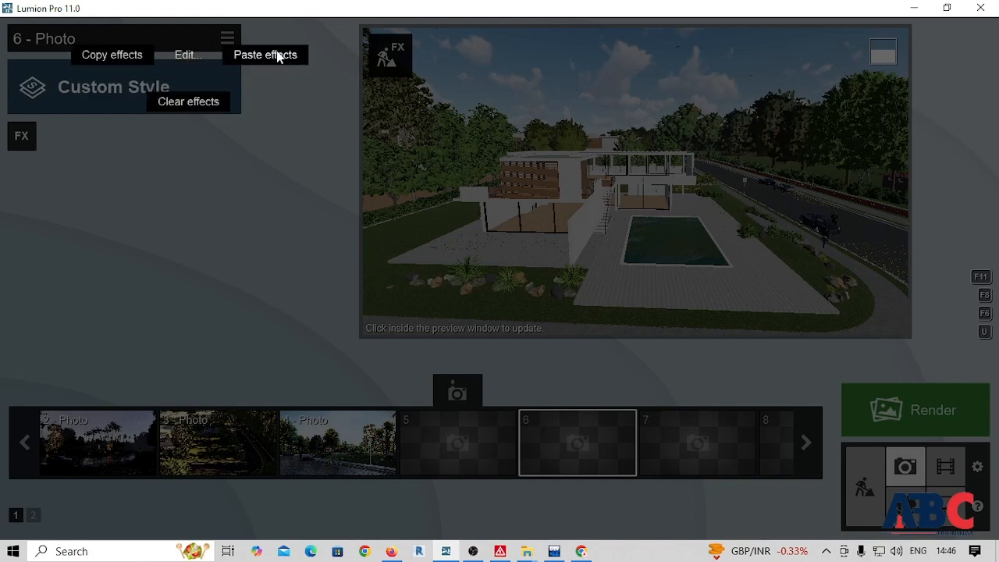
left_click(201, 145)
mouse_move(679, 214)
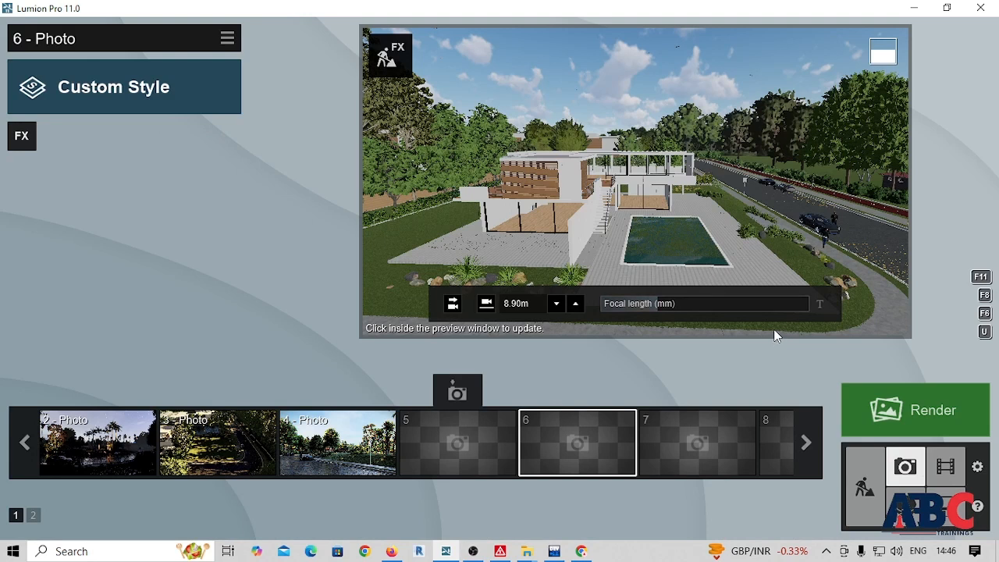
Step: Return to Build mode and tilt the camera slightly down toward the house and pool
left_click(866, 487)
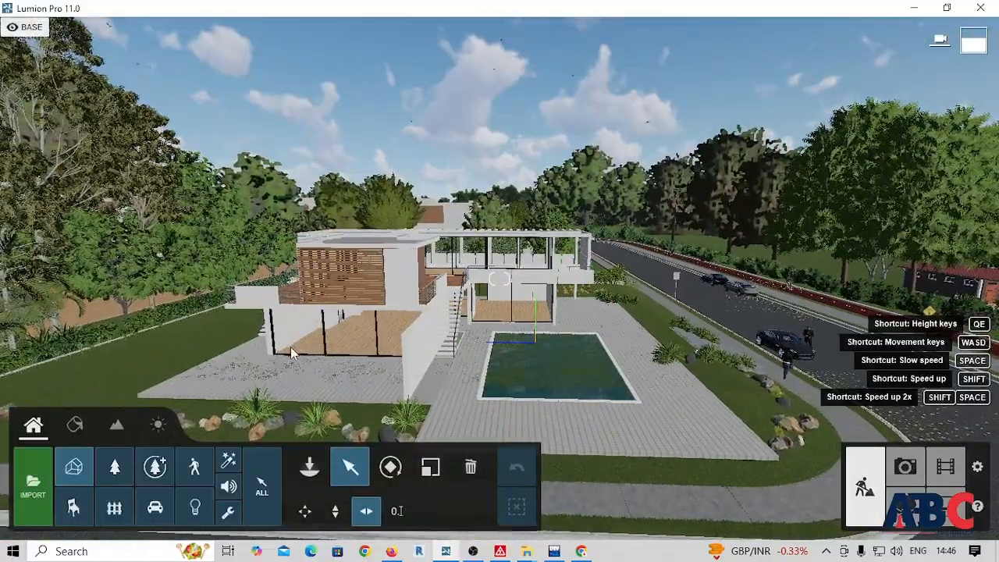
scroll(289, 346, "up", 1)
scroll(290, 347, "down", 1)
right_click_drag(516, 307, 497, 331)
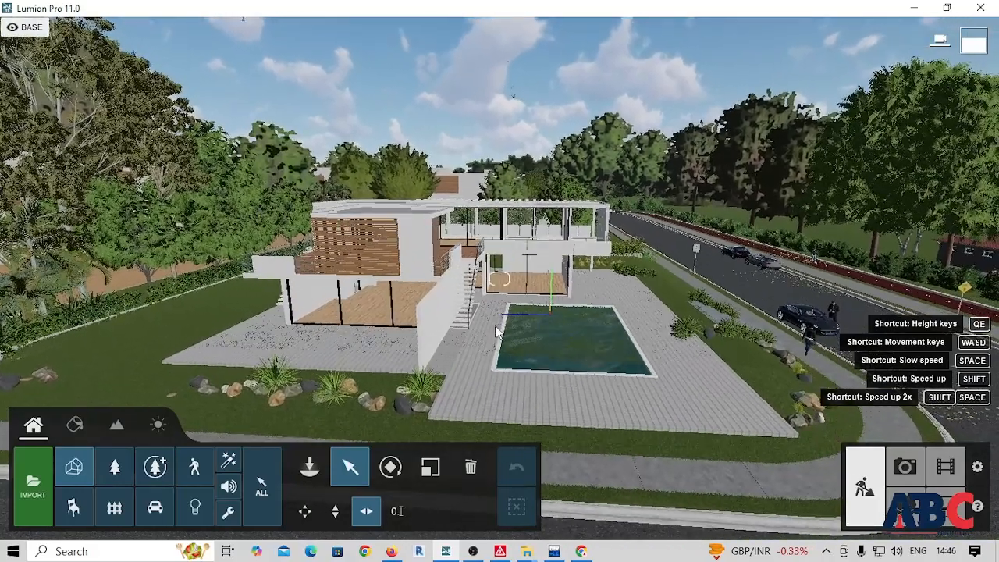
left_click(496, 332)
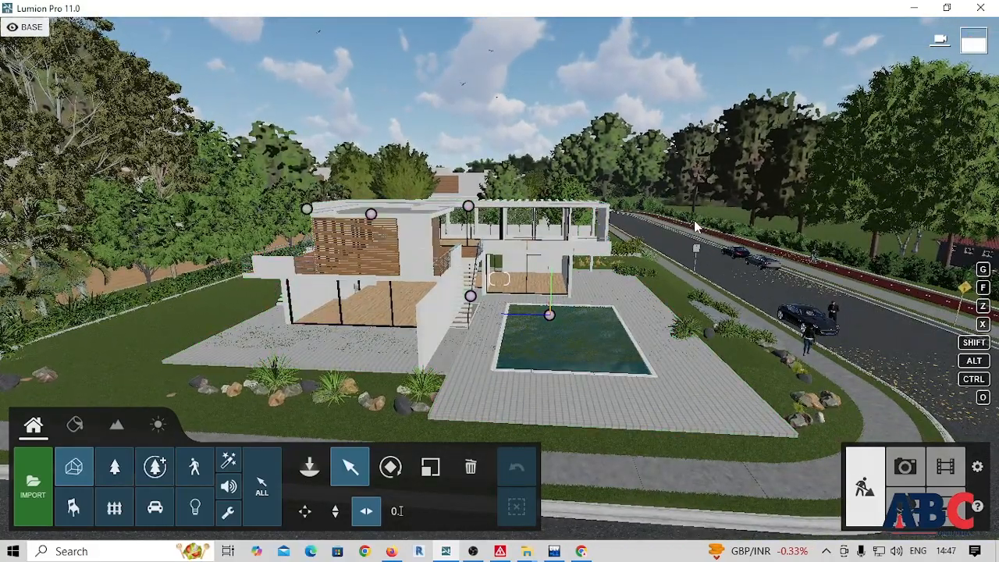